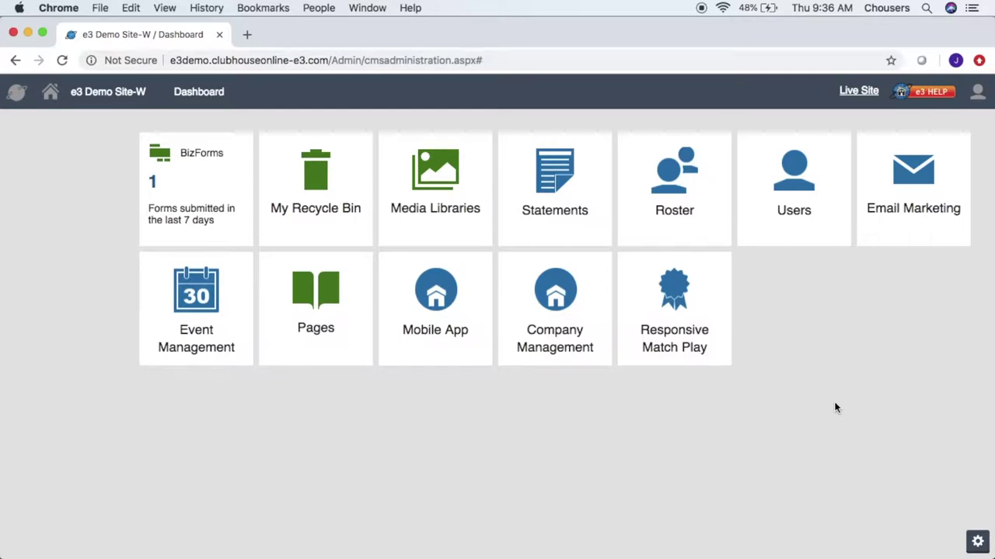
Step: Open the Responsive Match Play section from the admin dashboard
{"action": "left_click", "coordinate": [707, 303]}
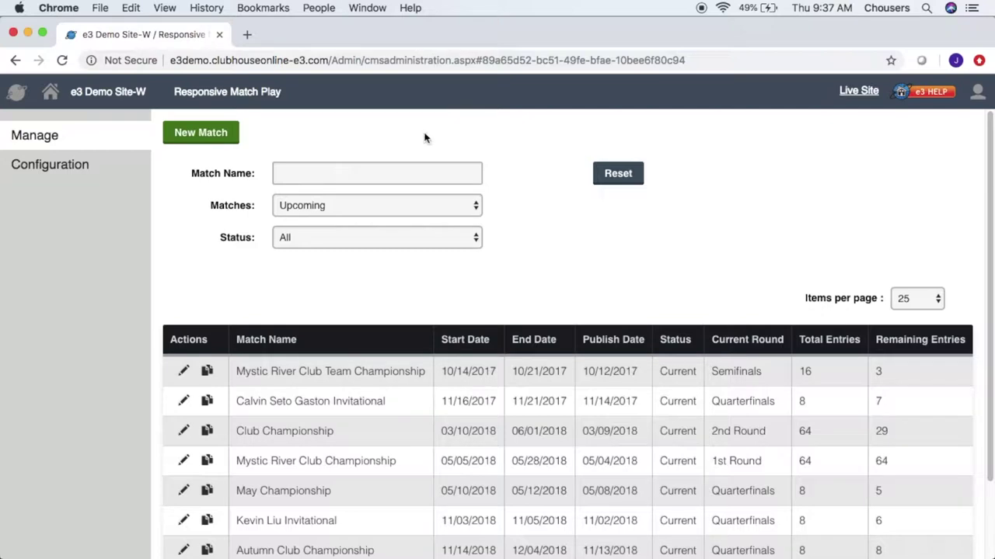
Step: List upcoming matches of every status sorted by match name, then start a new match
{"action": "left_click", "coordinate": [480, 208]}
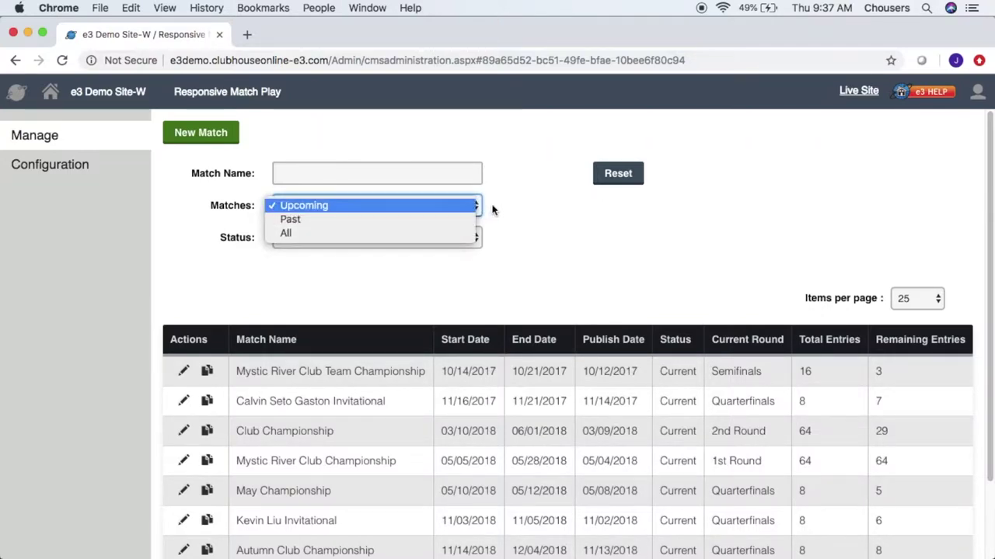
{"action": "left_click", "coordinate": [493, 210]}
{"action": "left_click", "coordinate": [477, 237]}
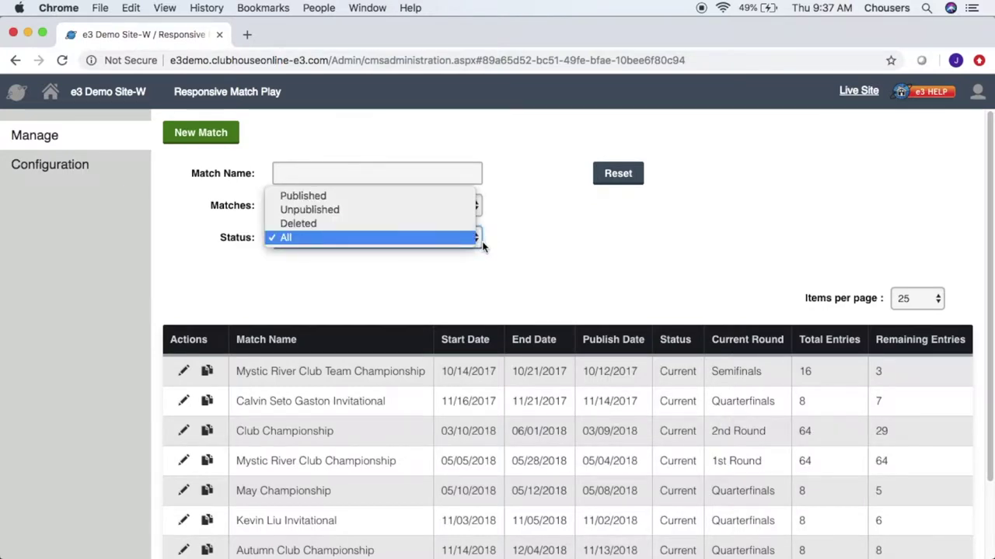
{"action": "left_click", "coordinate": [498, 246]}
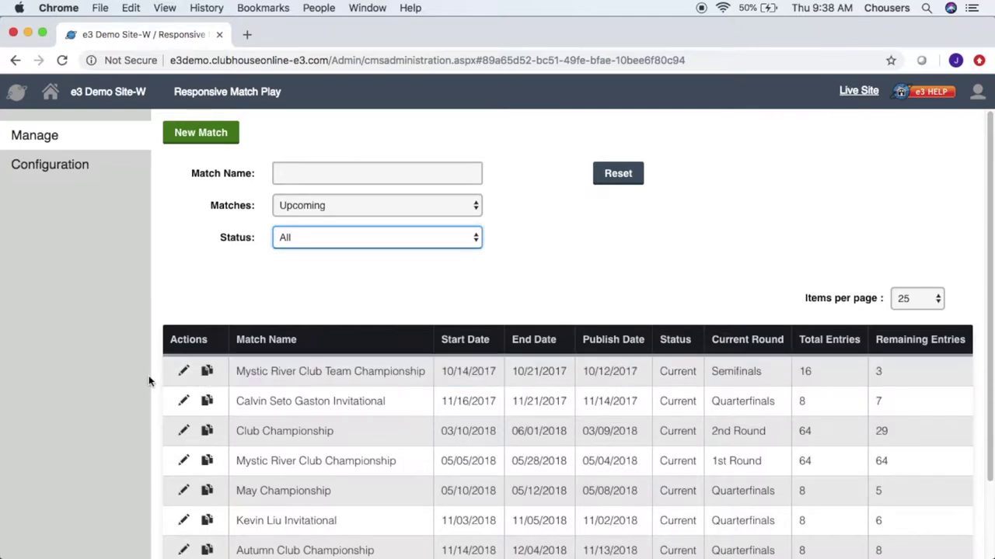
{"action": "left_click", "coordinate": [294, 346]}
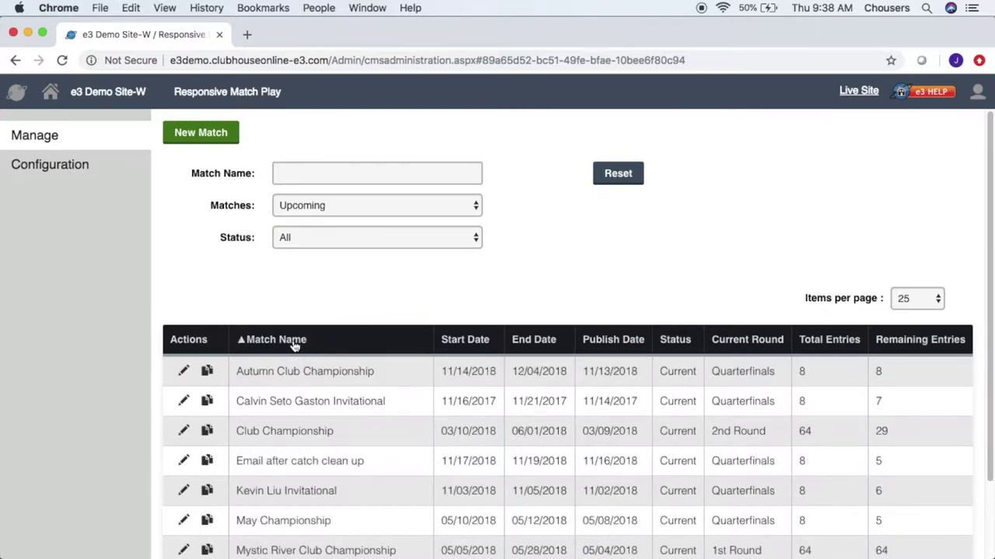
{"action": "left_click", "coordinate": [217, 143]}
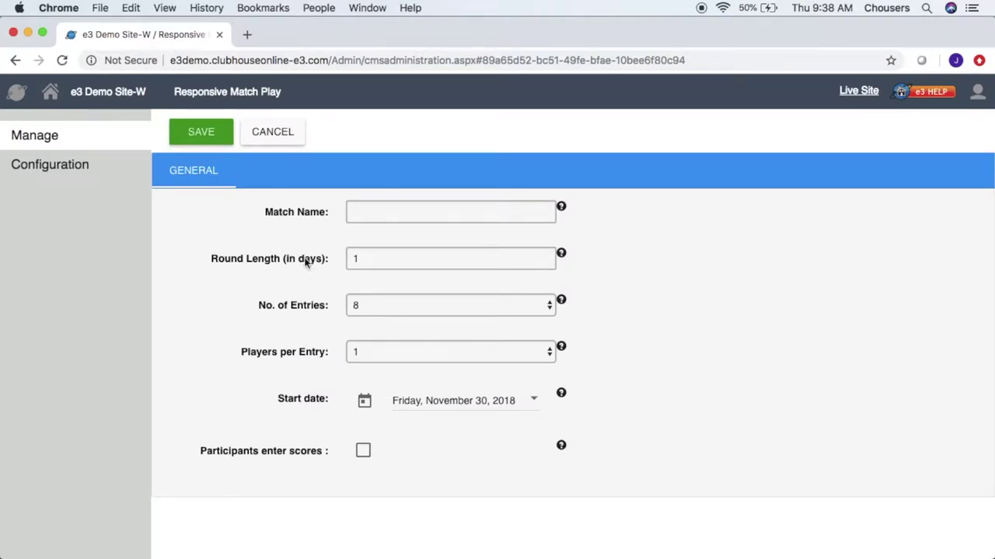
Step: Enter 'Winter Tournament' as the new match's name
{"action": "left_click", "coordinate": [445, 215]}
{"action": "type", "text": "Winter Tournamen"}
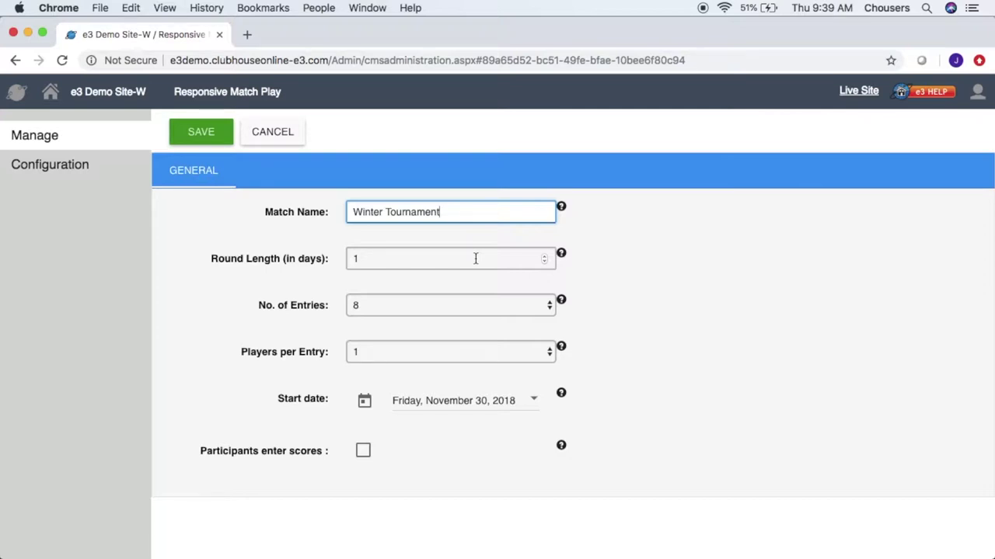
{"action": "left_click", "coordinate": [498, 306]}
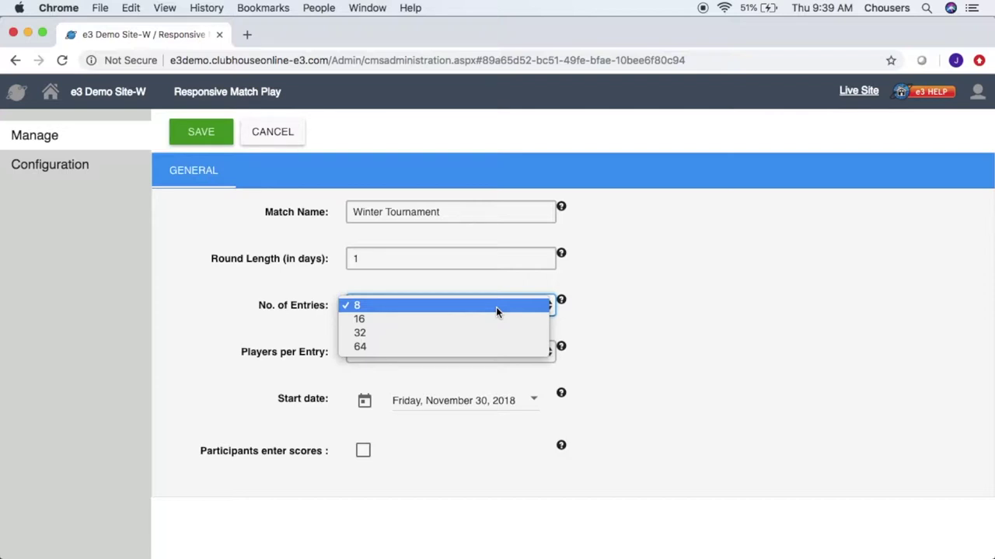
Step: Keep 8 entries and set 2 players per entry
{"action": "left_click", "coordinate": [585, 320]}
{"action": "left_click", "coordinate": [479, 354]}
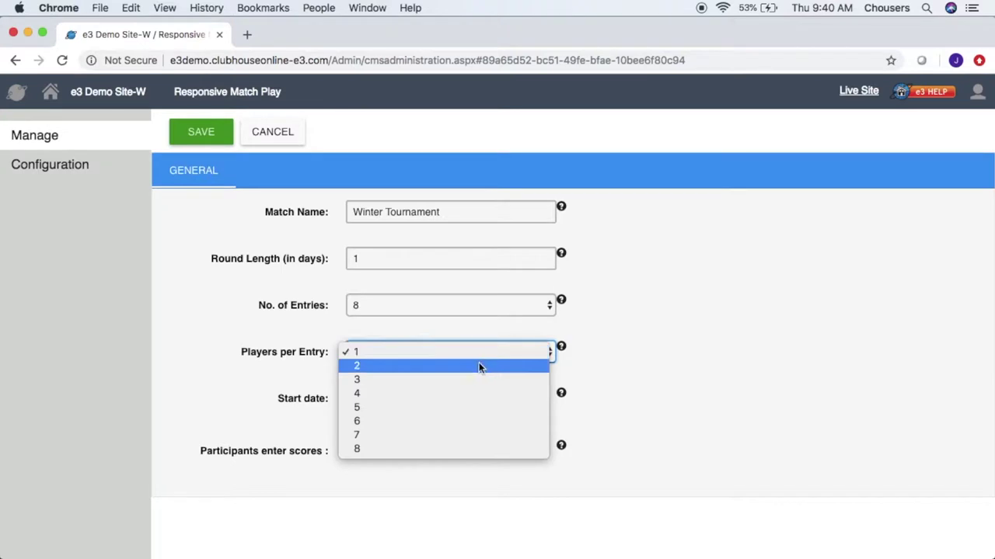
{"action": "left_click", "coordinate": [479, 363]}
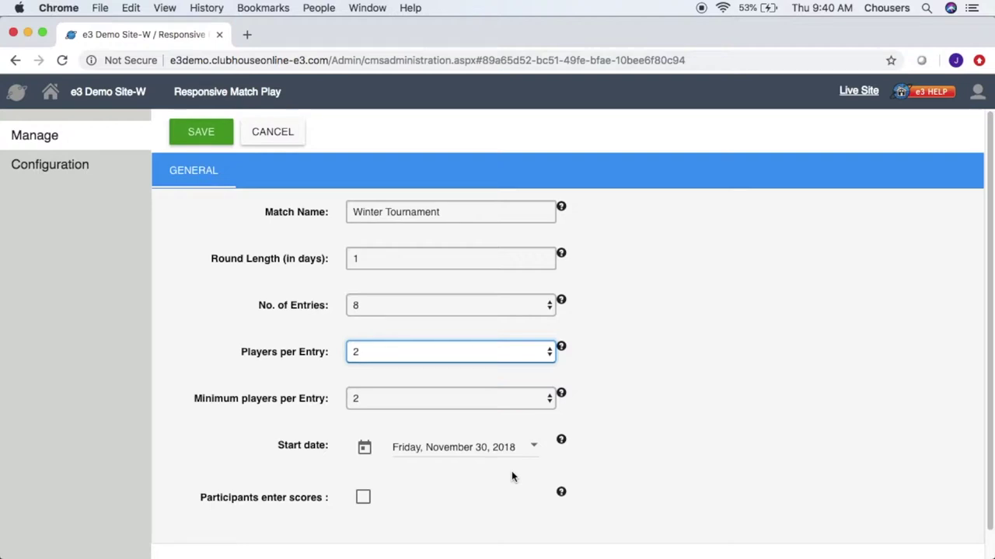
Step: Set the start date to December 1, 2018 and let participants enter their own scores
{"action": "left_click", "coordinate": [516, 448]}
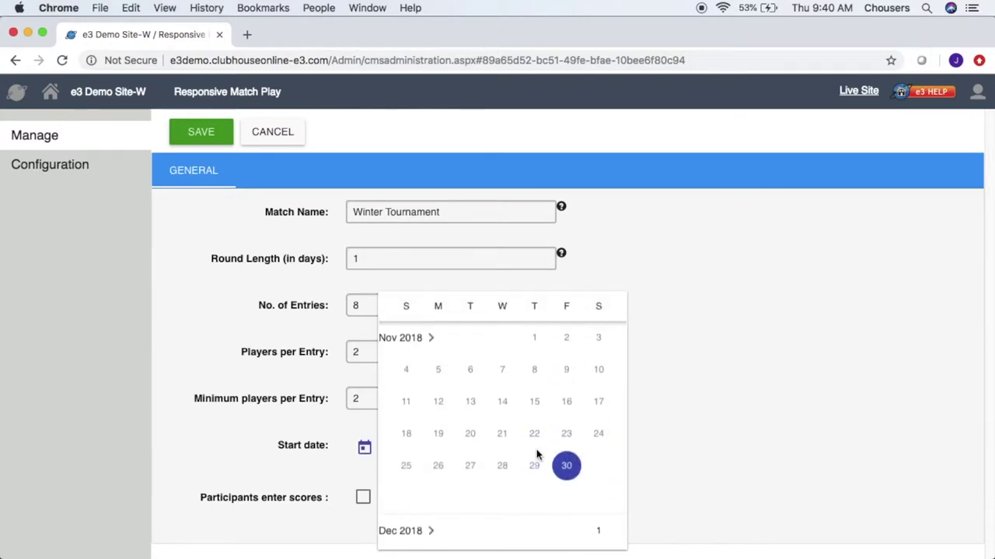
{"action": "left_click", "coordinate": [600, 533]}
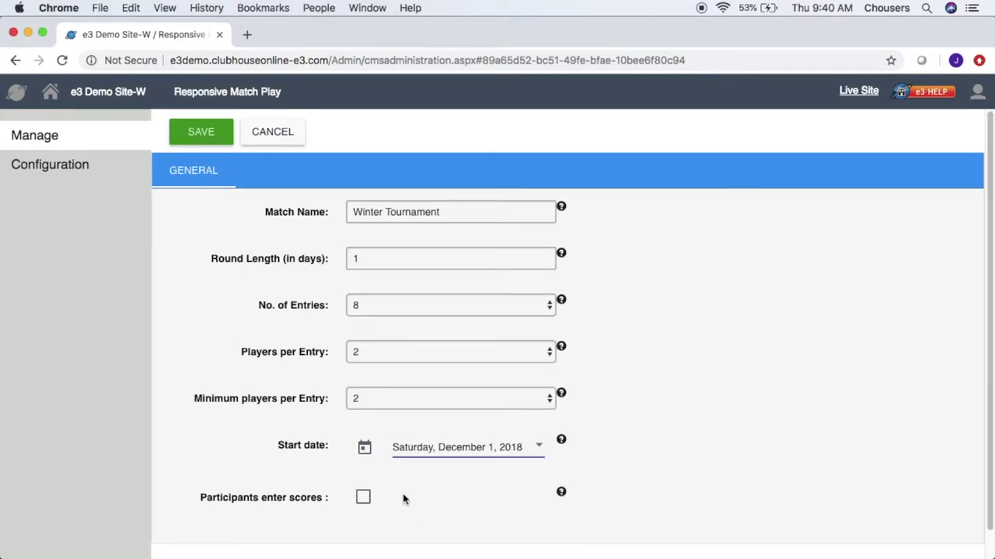
{"action": "left_click", "coordinate": [363, 497]}
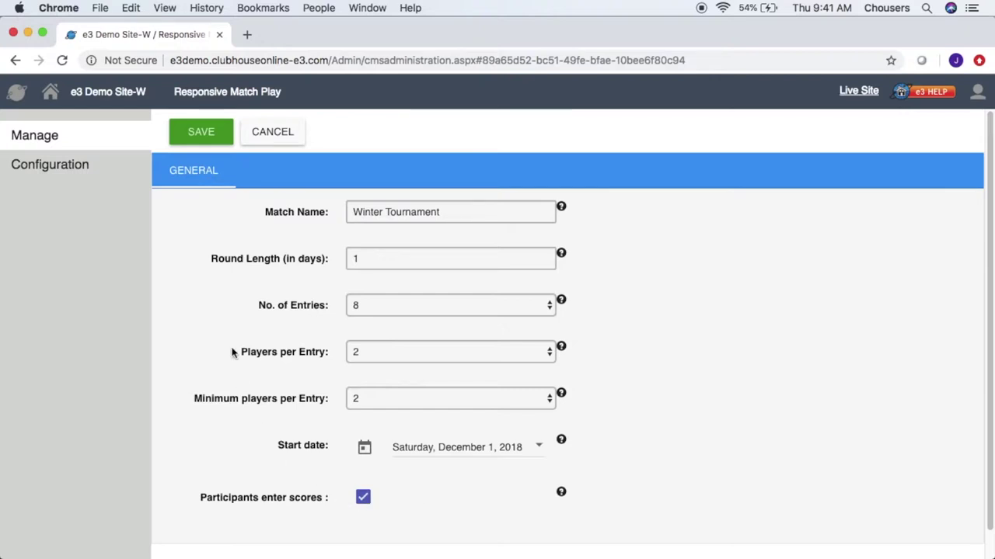
Step: Save Winter Tournament and view its three-round schedule
{"action": "left_click", "coordinate": [200, 132]}
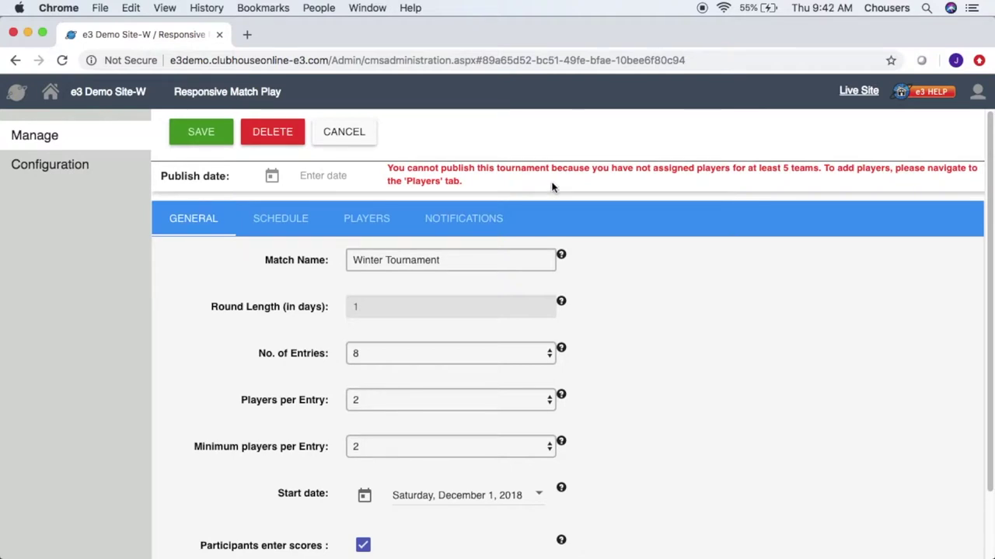
{"action": "left_click", "coordinate": [316, 223]}
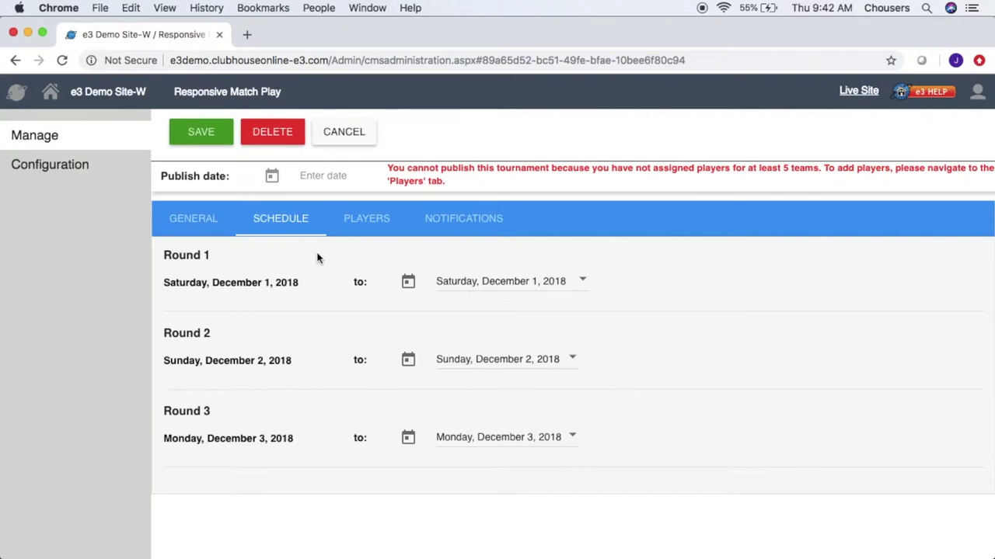
Step: Change Round 1's end date to December 2, 2018, then go to player assignments
{"action": "left_click", "coordinate": [505, 282]}
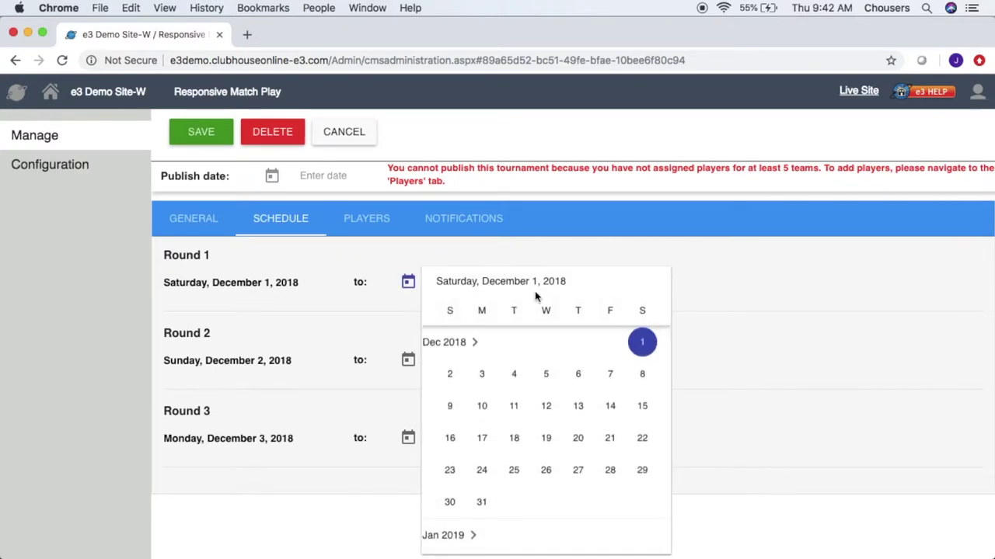
{"action": "left_click", "coordinate": [450, 377]}
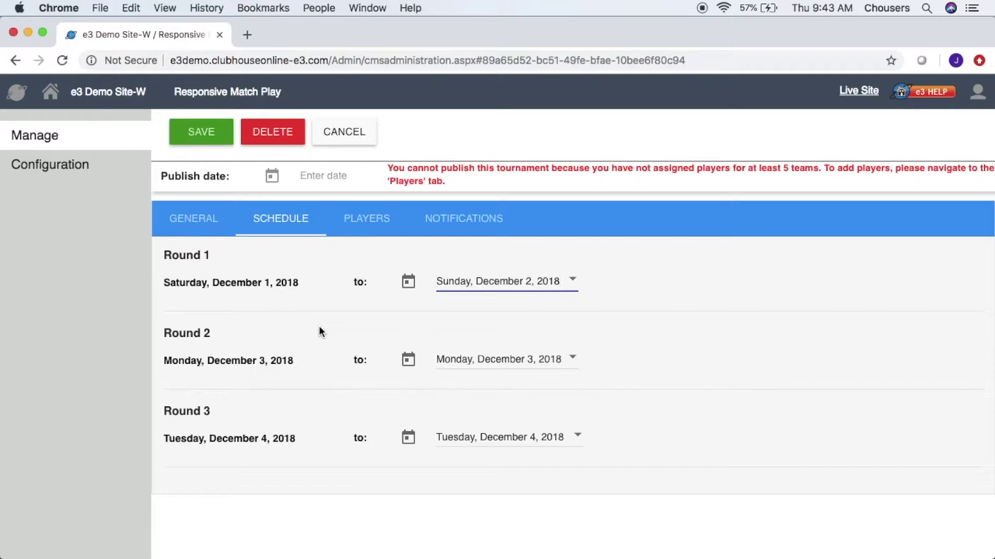
{"action": "left_click", "coordinate": [354, 219]}
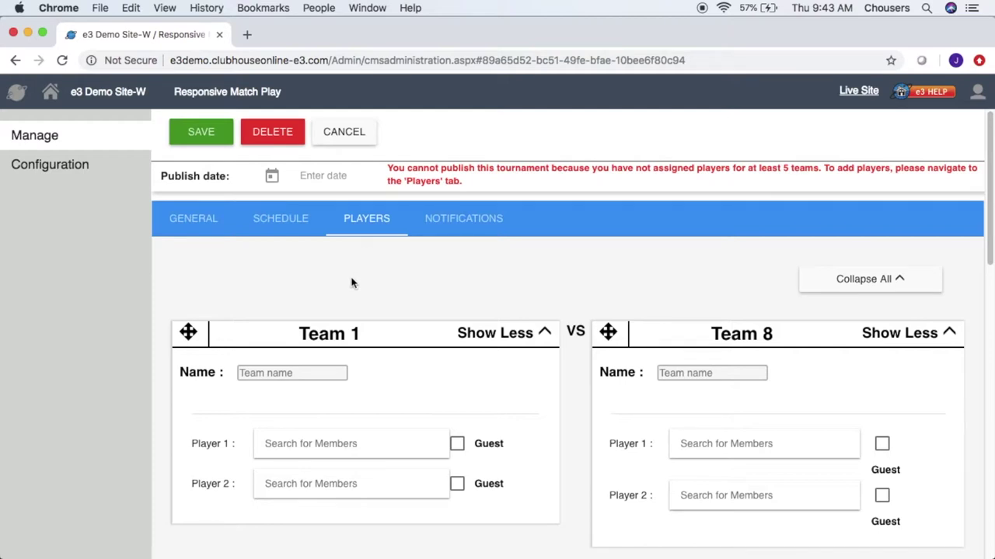
Step: Search the members and assign the matching member as Team 1's Player 1
{"action": "left_click", "coordinate": [289, 441]}
{"action": "type", "text": "joh"}
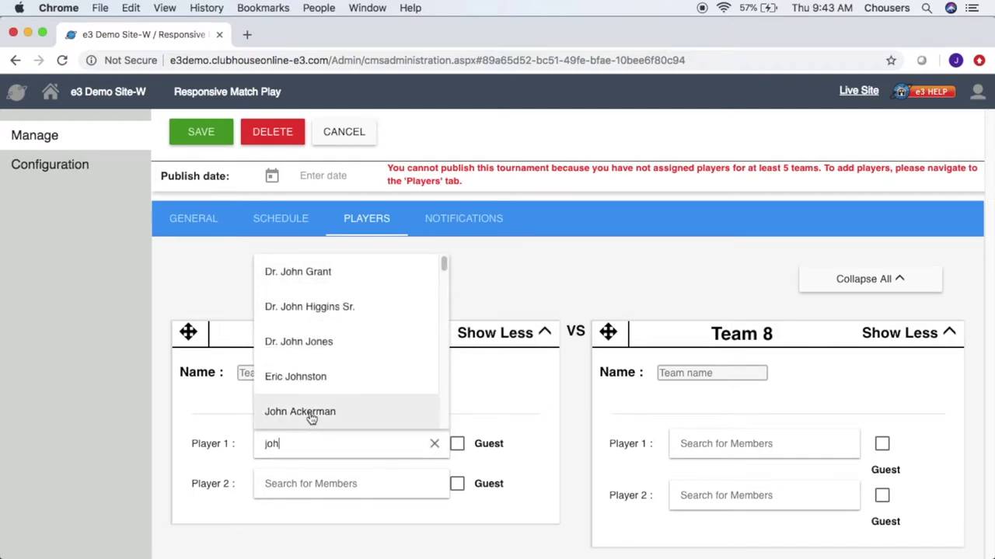
{"action": "left_click", "coordinate": [310, 412]}
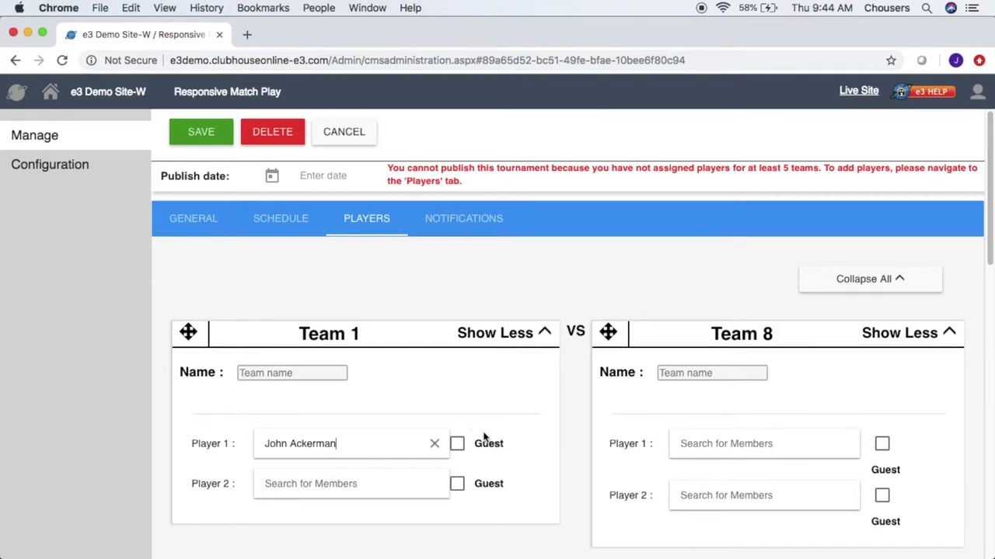
Step: Untick Guest for Team 1's Player 2 and pick a searched club member instead
{"action": "left_click", "coordinate": [460, 491]}
{"action": "scroll", "coordinate": [463, 493], "scroll_direction": "down", "scroll_amount": 2}
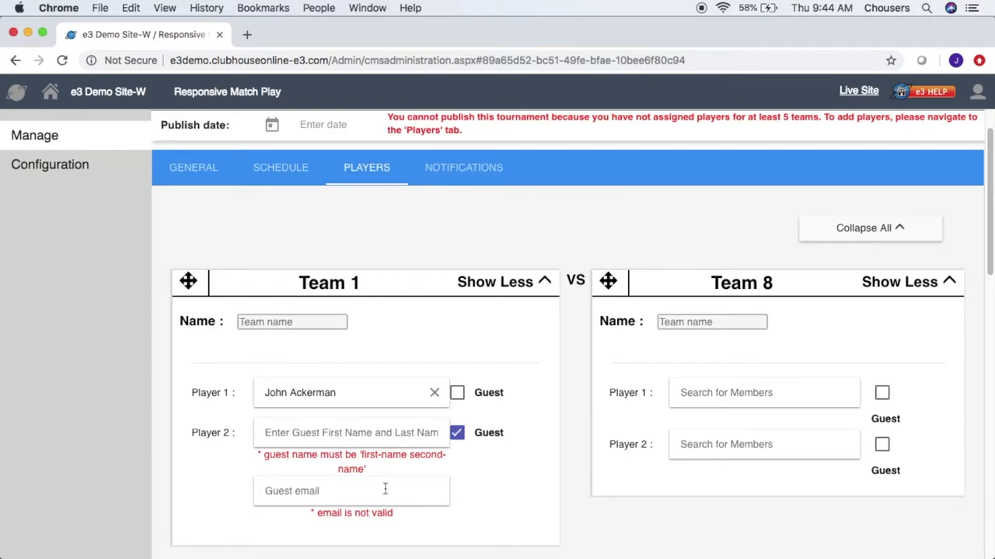
{"action": "left_click", "coordinate": [459, 436]}
{"action": "left_click", "coordinate": [388, 431]}
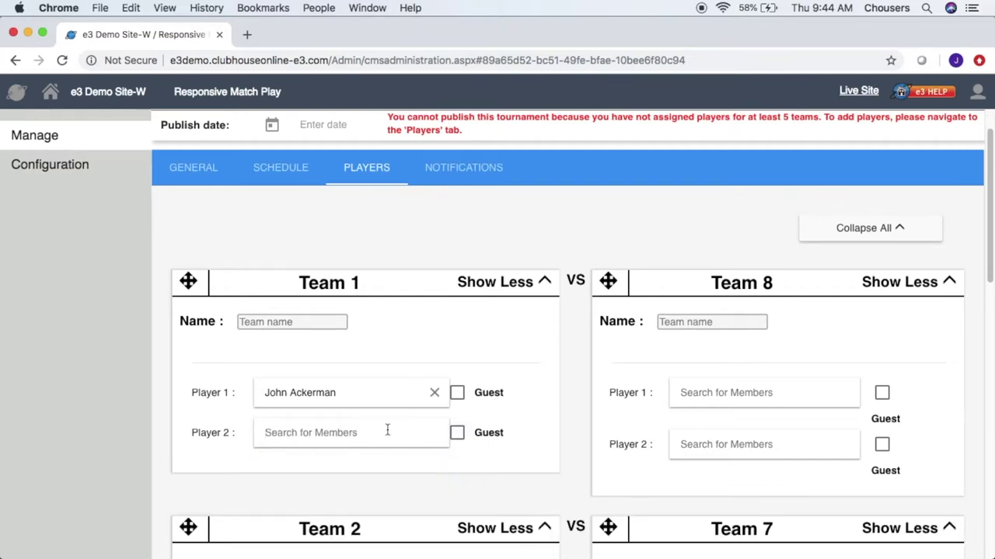
{"action": "type", "text": "rog"}
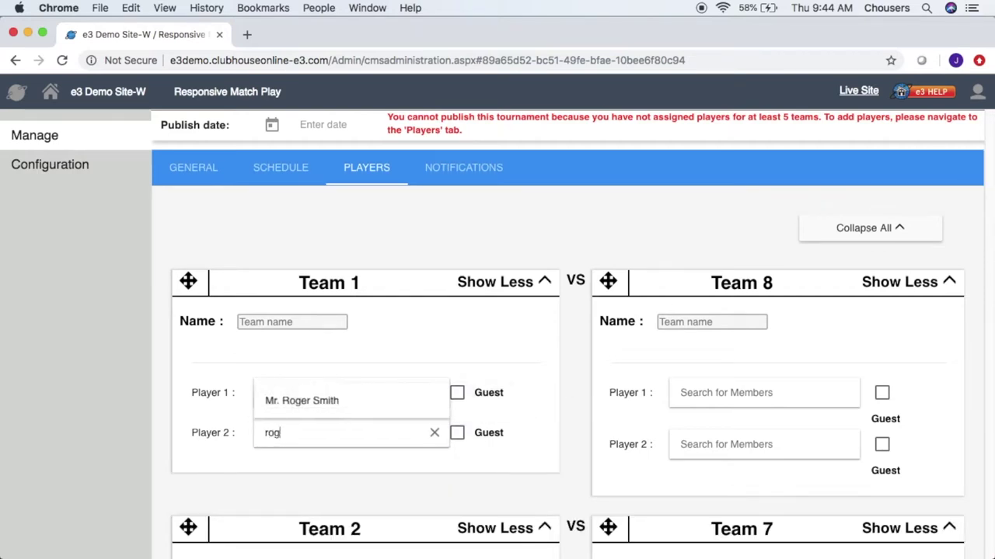
{"action": "left_click", "coordinate": [382, 398]}
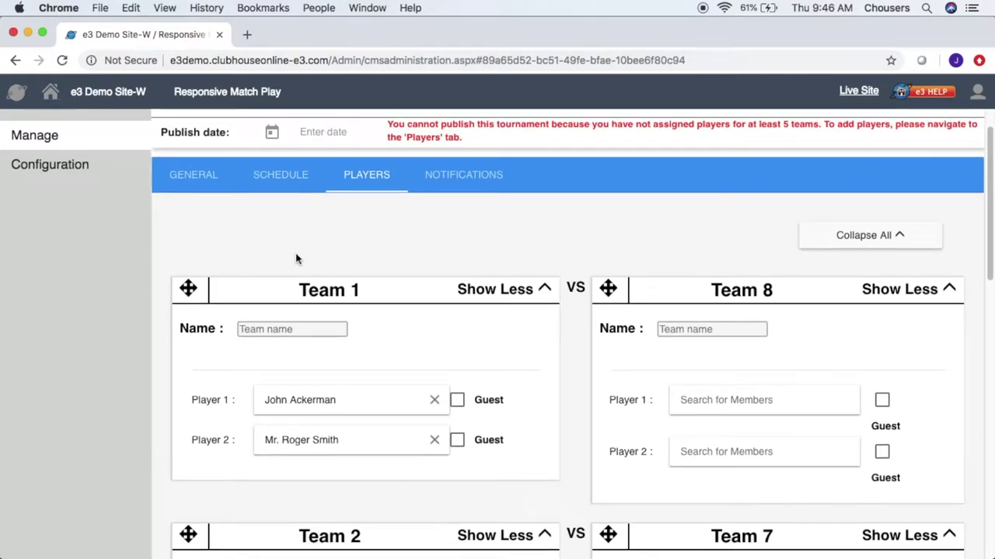
Step: Drag Team 1's players into the Team 2 slot and save the match
{"action": "scroll", "coordinate": [296, 259], "scroll_direction": "down", "scroll_amount": 2}
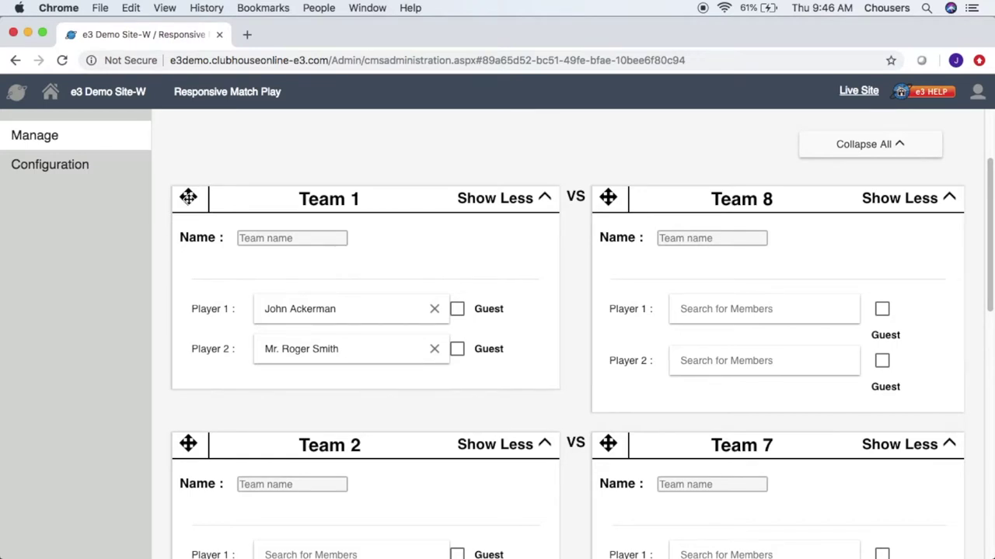
{"action": "left_click_drag", "start_coordinate": [188, 197], "coordinate": [179, 444]}
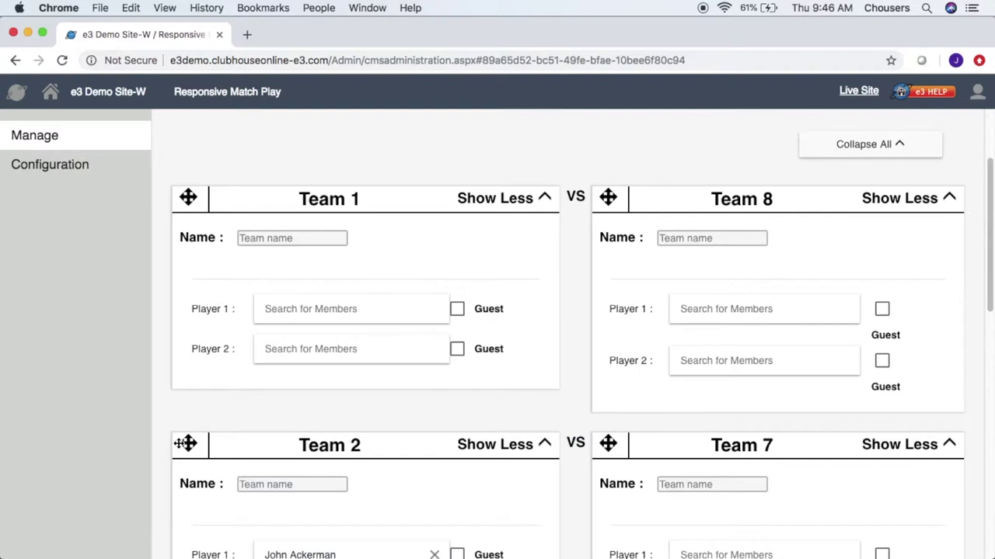
{"action": "scroll", "coordinate": [180, 444], "scroll_direction": "up", "scroll_amount": 3}
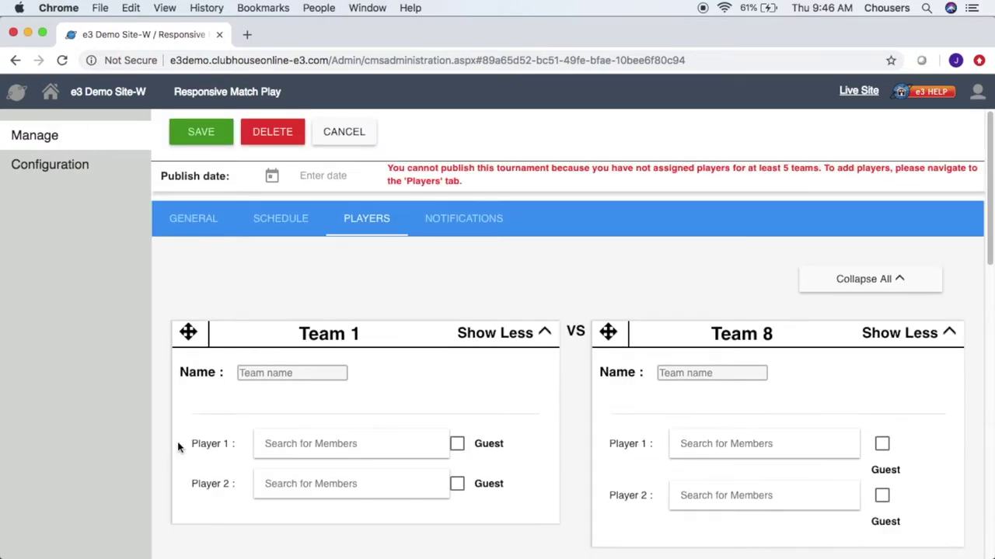
{"action": "left_click", "coordinate": [223, 140]}
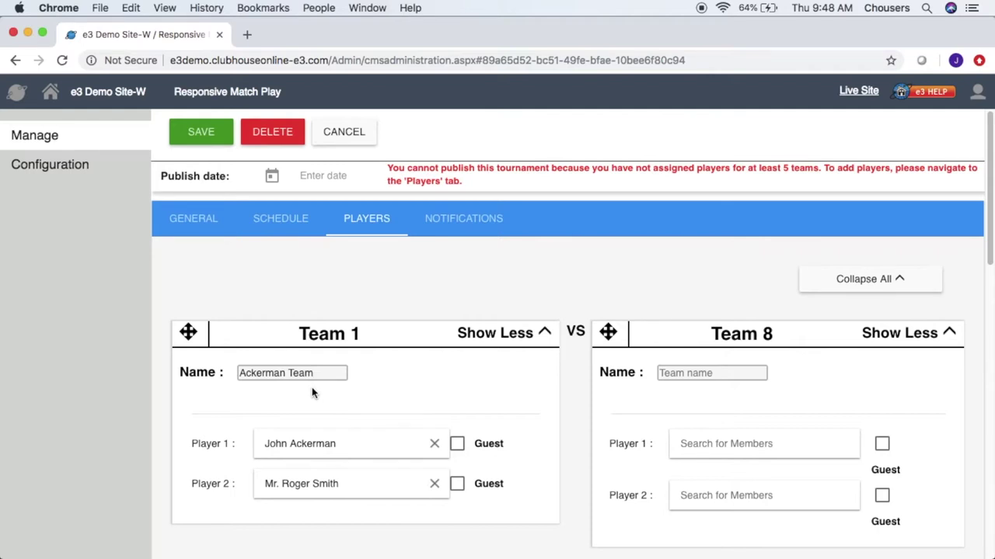
Step: Scroll down the players page to review Ackerman Team and its two players
{"action": "scroll", "coordinate": [311, 387], "scroll_direction": "down", "scroll_amount": 3}
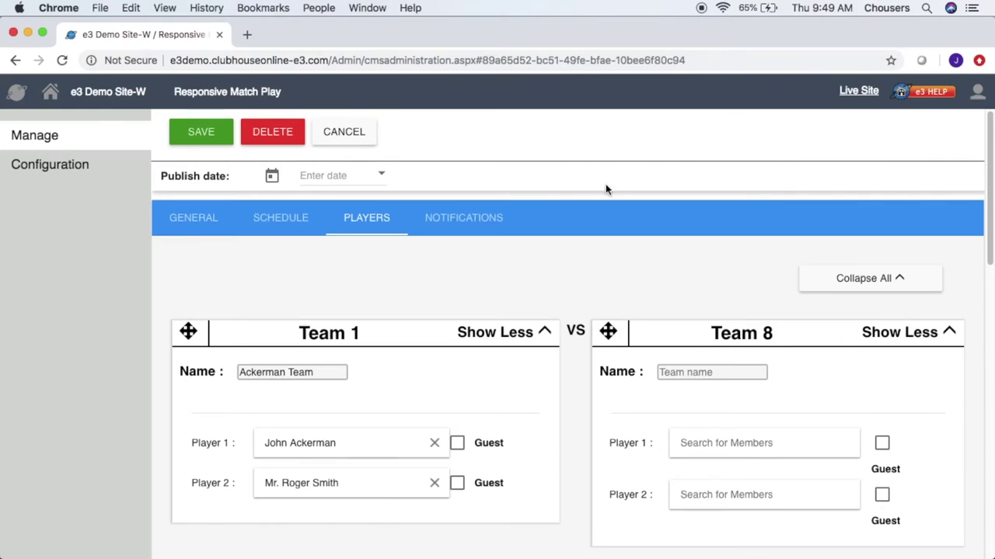
Step: Set the publish date to Friday, November 30, 2018
{"action": "left_click", "coordinate": [389, 176]}
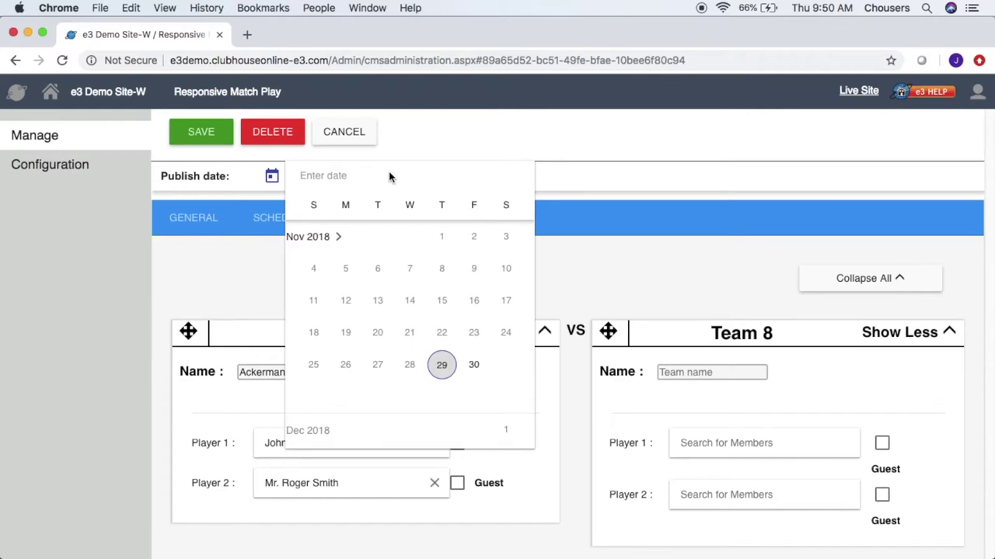
{"action": "left_click", "coordinate": [476, 368]}
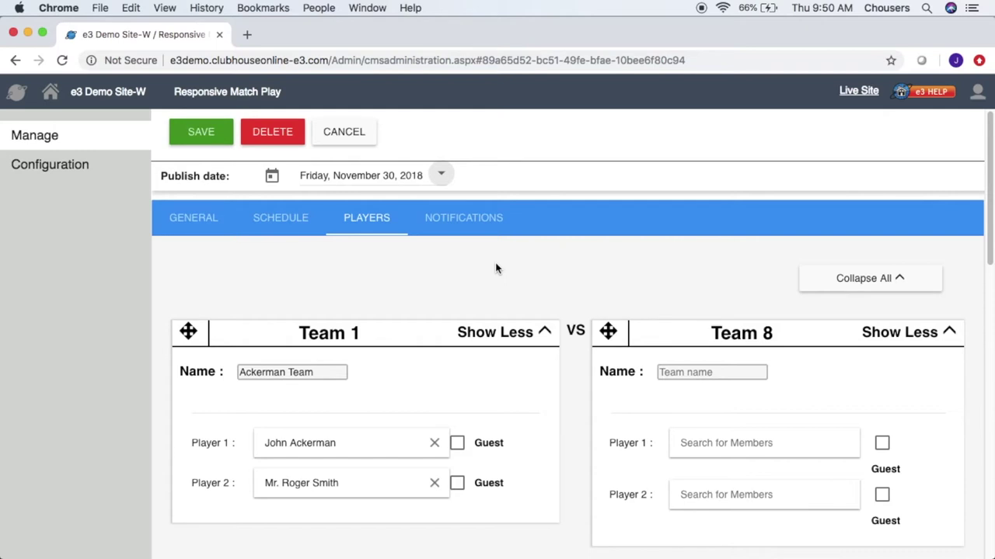
{"action": "left_click", "coordinate": [494, 233]}
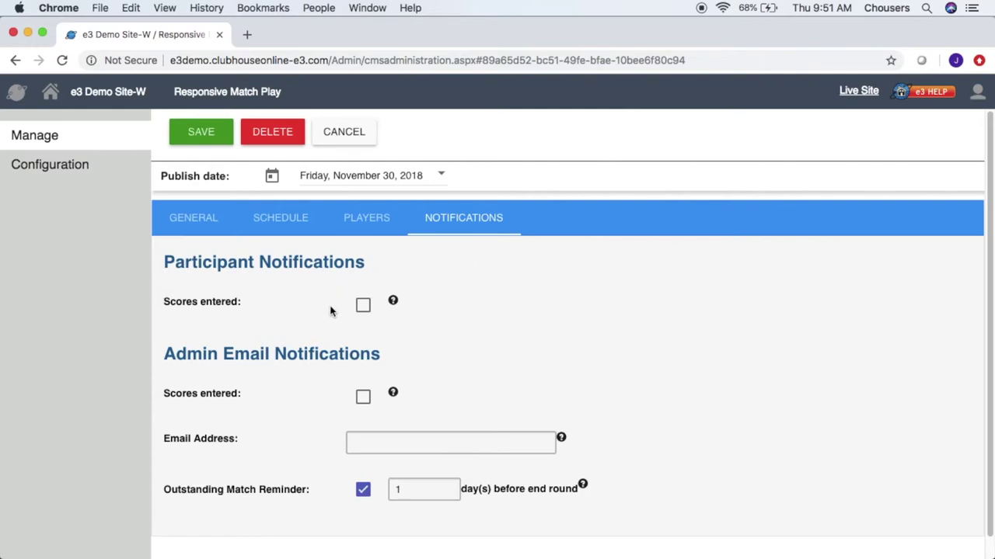
Step: Tick Scores entered for participants and admins, and enter the admin's notification e-mail address
{"action": "left_click", "coordinate": [363, 306]}
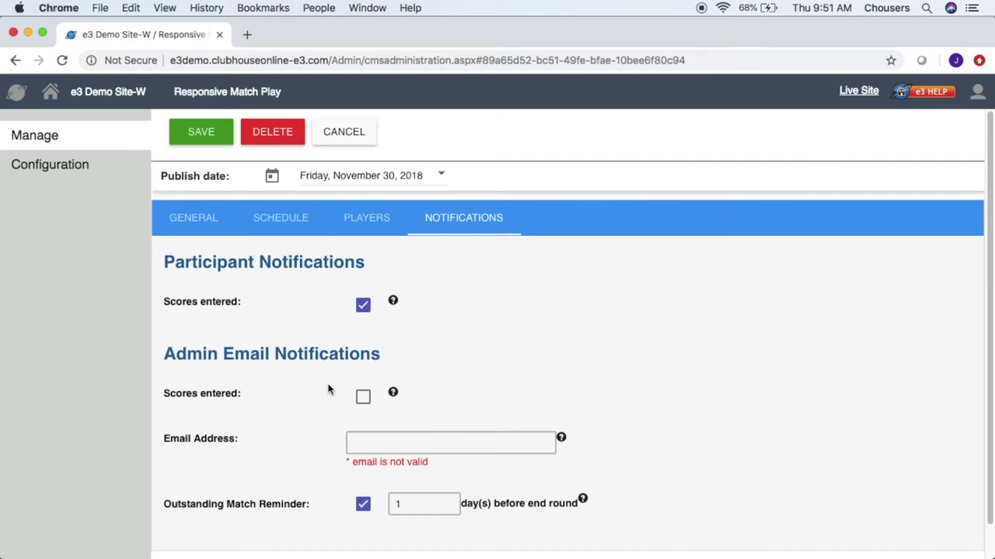
{"action": "left_click", "coordinate": [365, 399]}
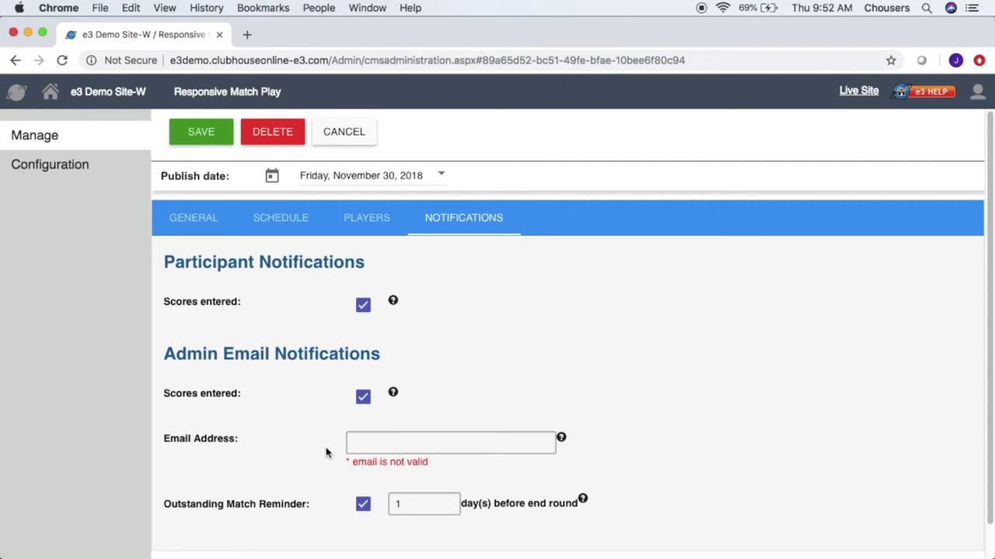
{"action": "left_click", "coordinate": [355, 441]}
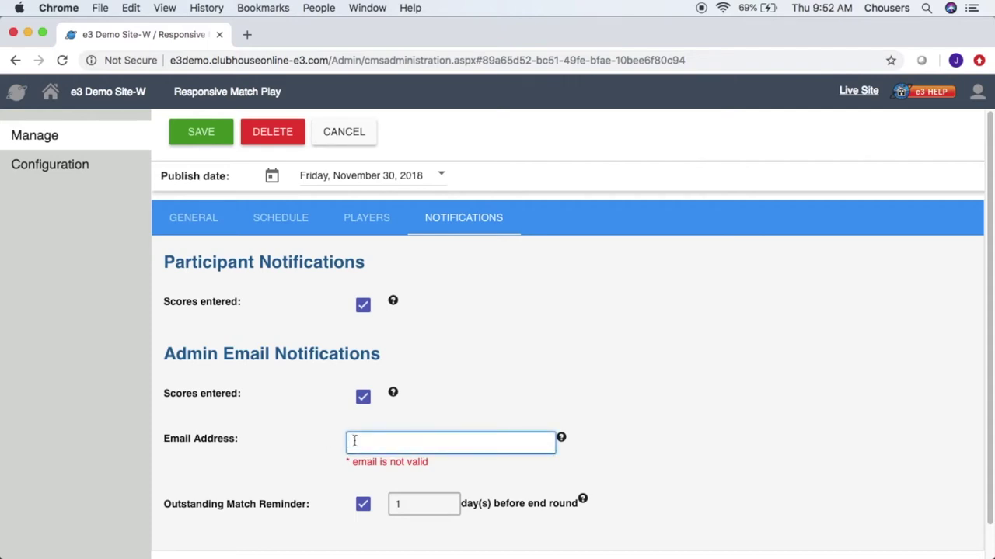
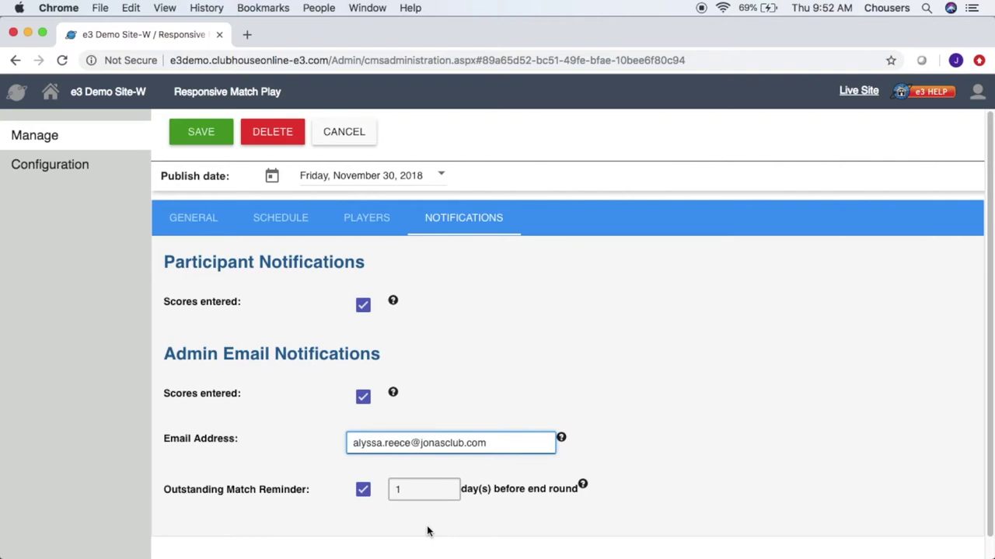
Step: Save Winter Tournament, then filter the match list to All matches with Unpublished status
{"action": "left_click", "coordinate": [202, 139]}
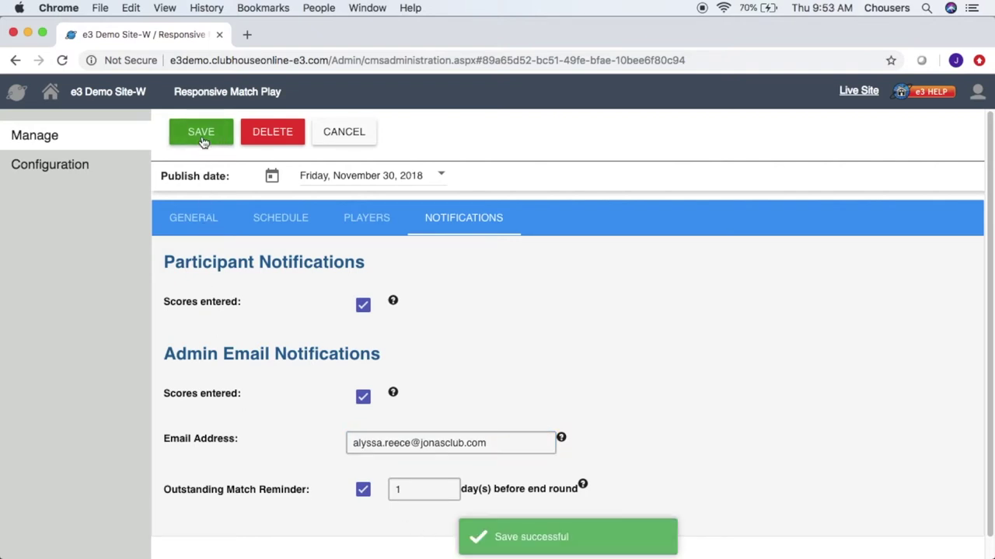
{"action": "left_click", "coordinate": [117, 137]}
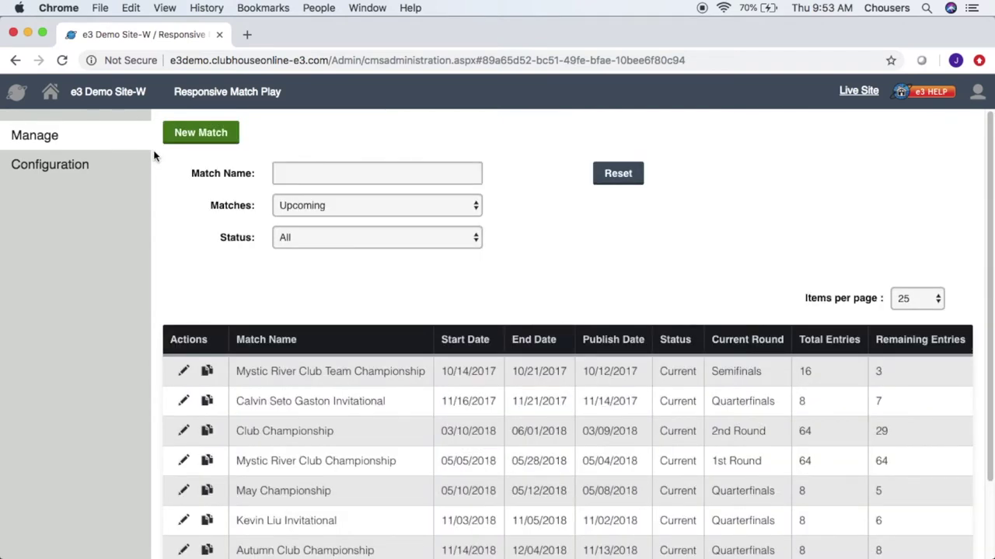
{"action": "left_click", "coordinate": [331, 209]}
{"action": "left_click", "coordinate": [319, 234]}
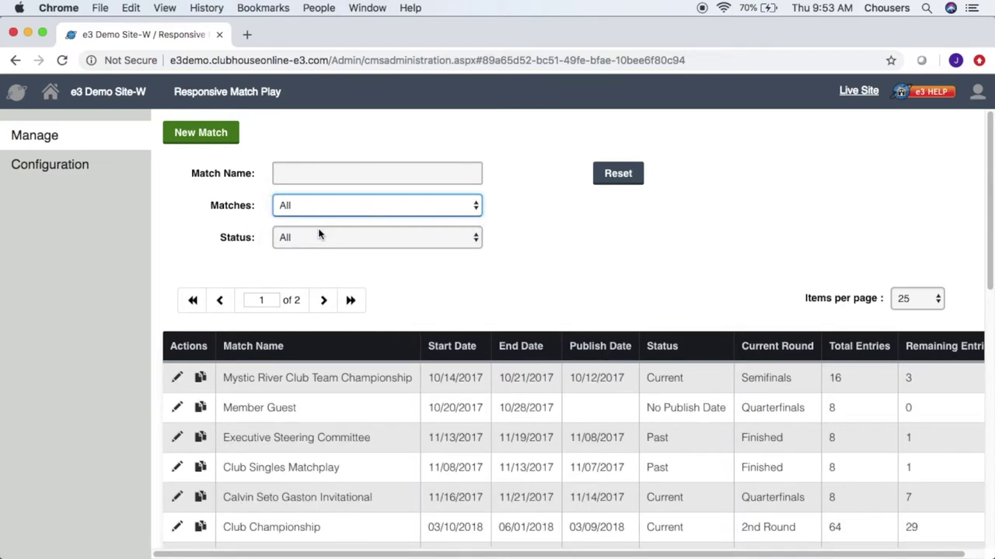
{"action": "left_click", "coordinate": [318, 233]}
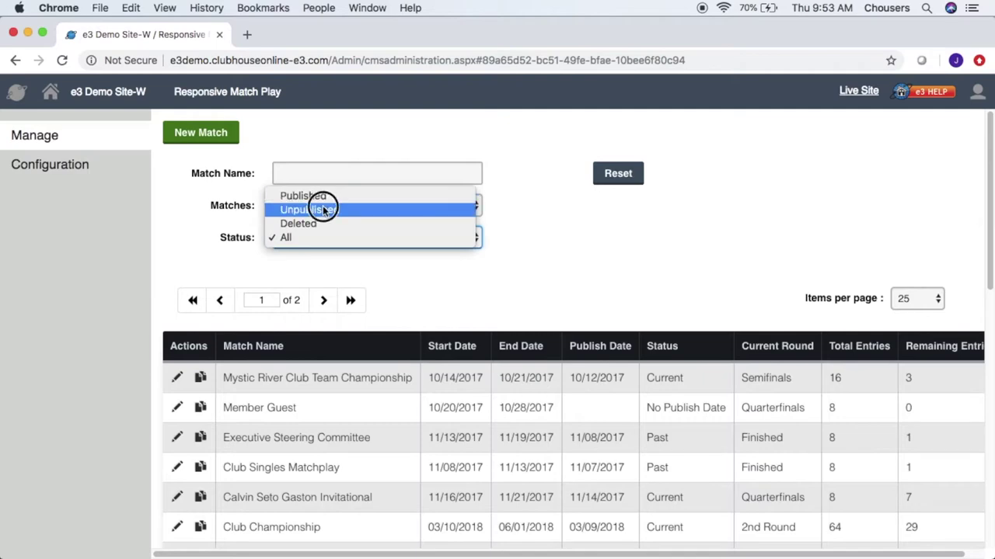
{"action": "left_click", "coordinate": [322, 207]}
{"action": "scroll", "coordinate": [204, 288], "scroll_direction": "down", "scroll_amount": 5}
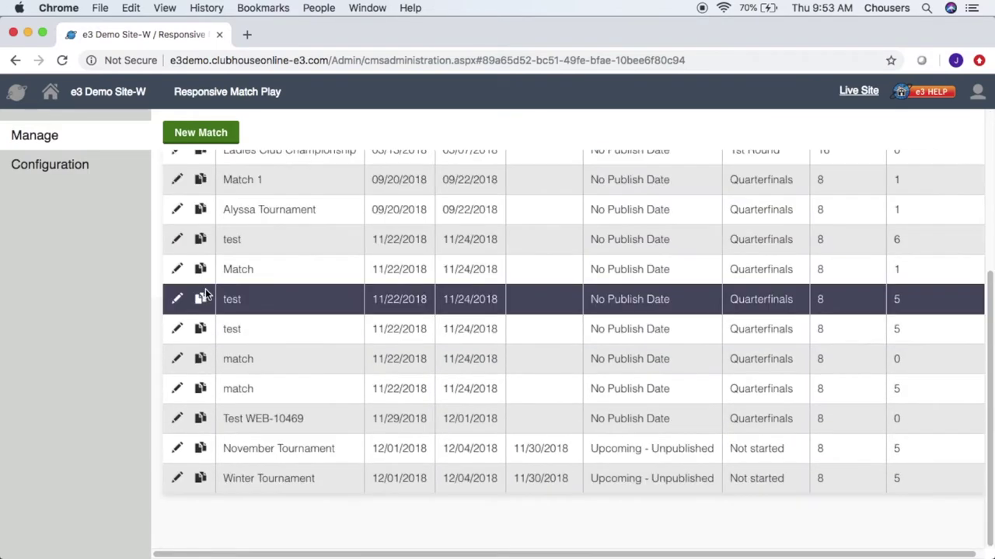
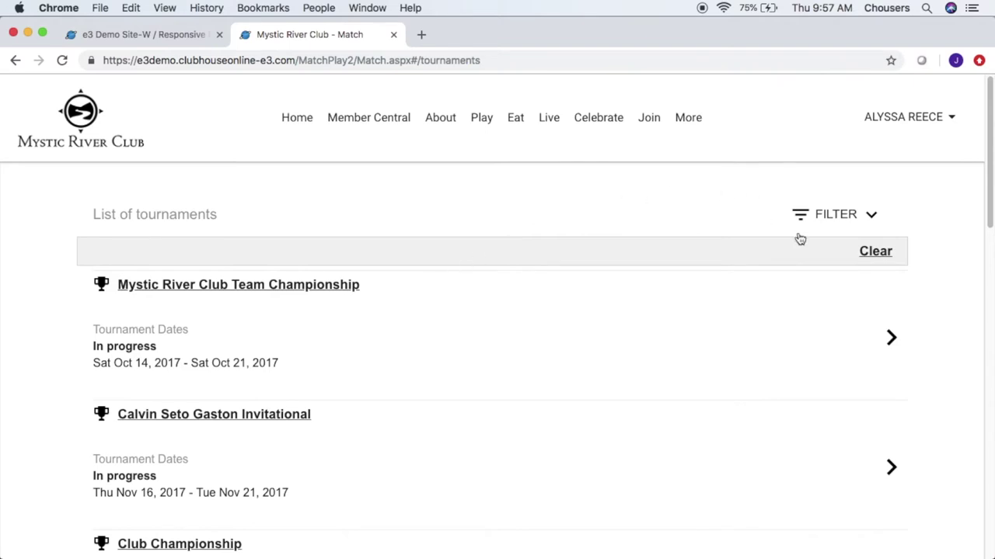
Step: Show the tournament filters and keep the Display setting on Current tournaments
{"action": "left_click", "coordinate": [840, 223]}
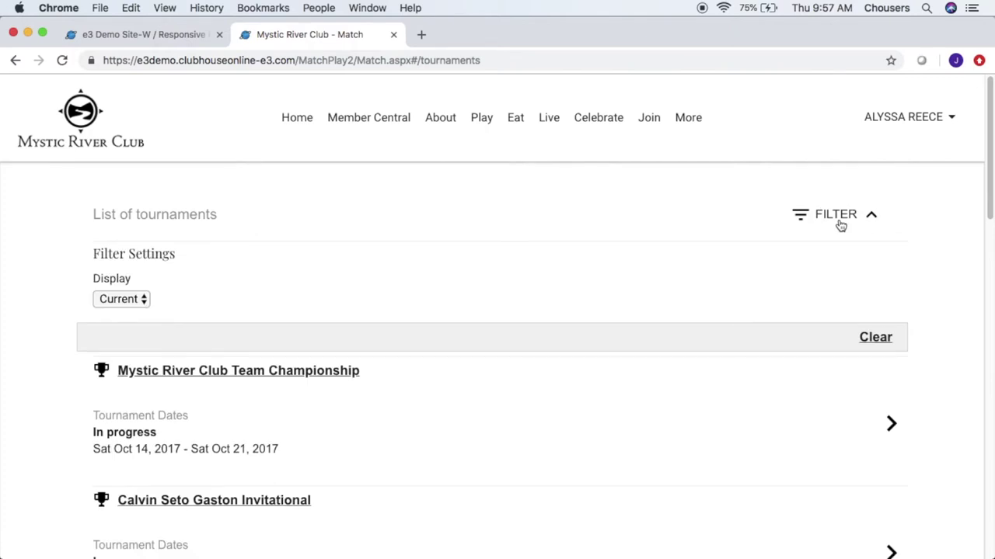
{"action": "left_click", "coordinate": [139, 304]}
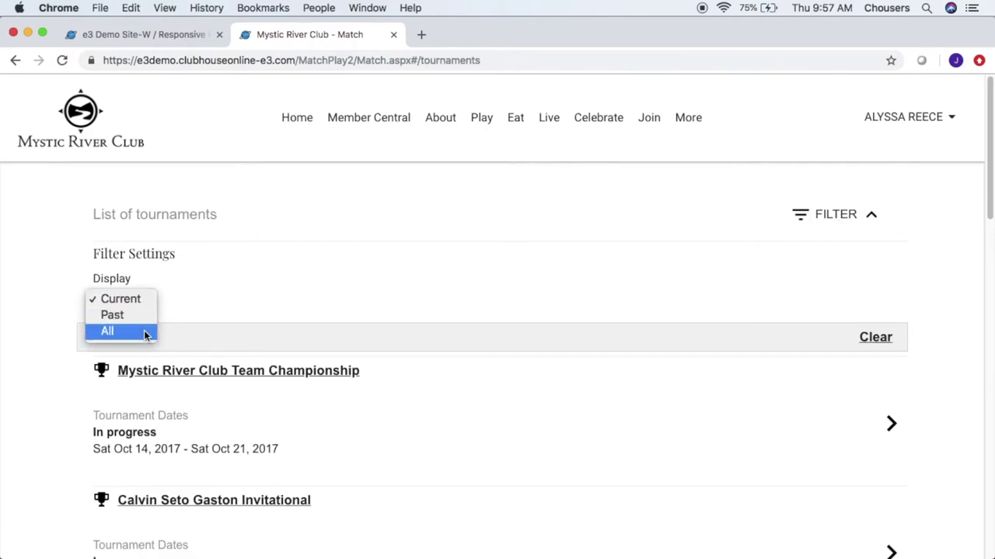
{"action": "left_click", "coordinate": [168, 315]}
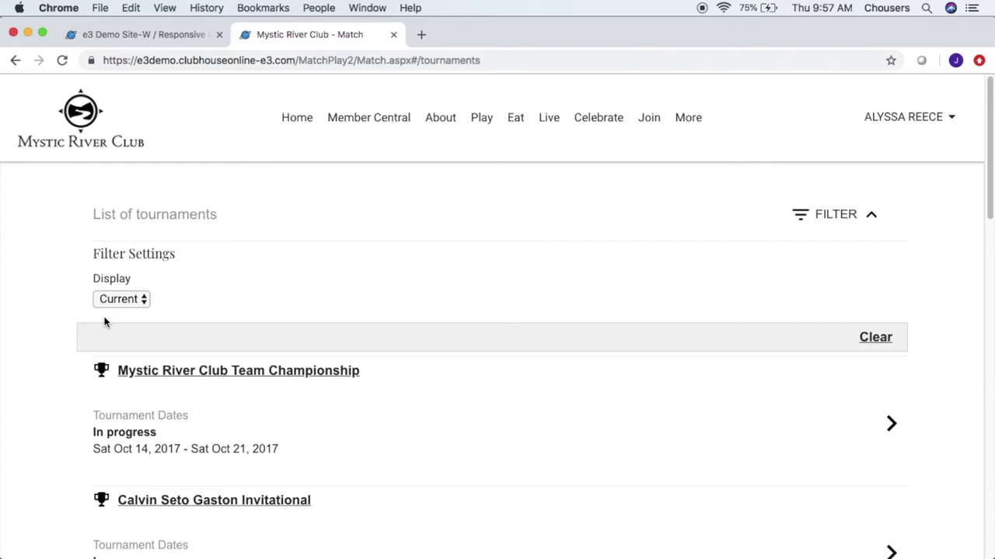
Step: Open the Mystic River Club Championship bracket from the tournament list
{"action": "scroll", "coordinate": [78, 326], "scroll_direction": "down", "scroll_amount": 10}
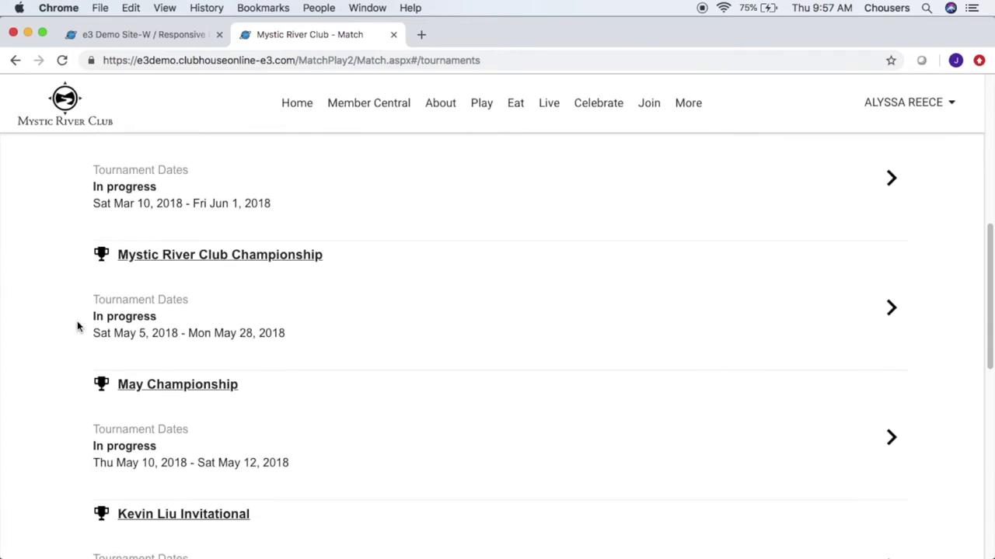
{"action": "left_click", "coordinate": [302, 311]}
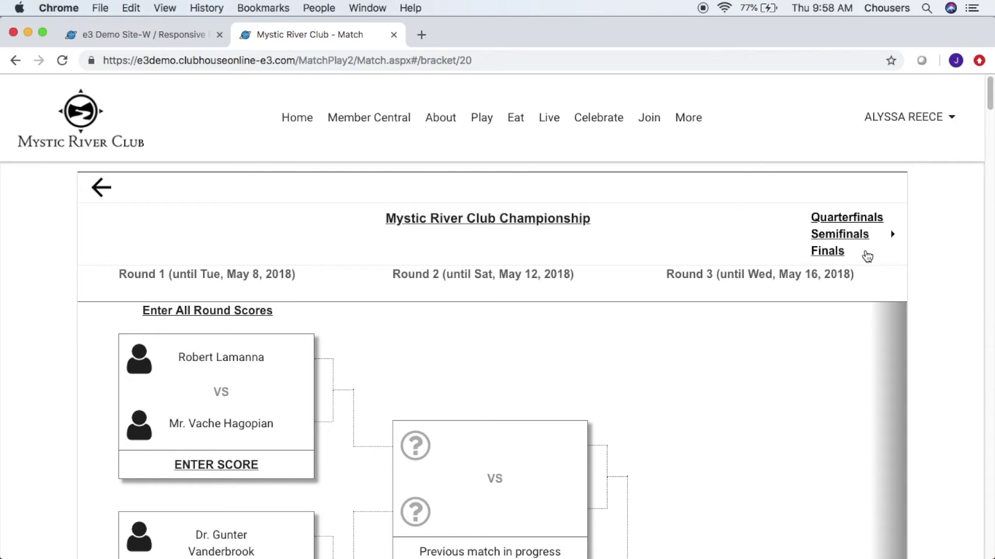
{"action": "left_click", "coordinate": [867, 256]}
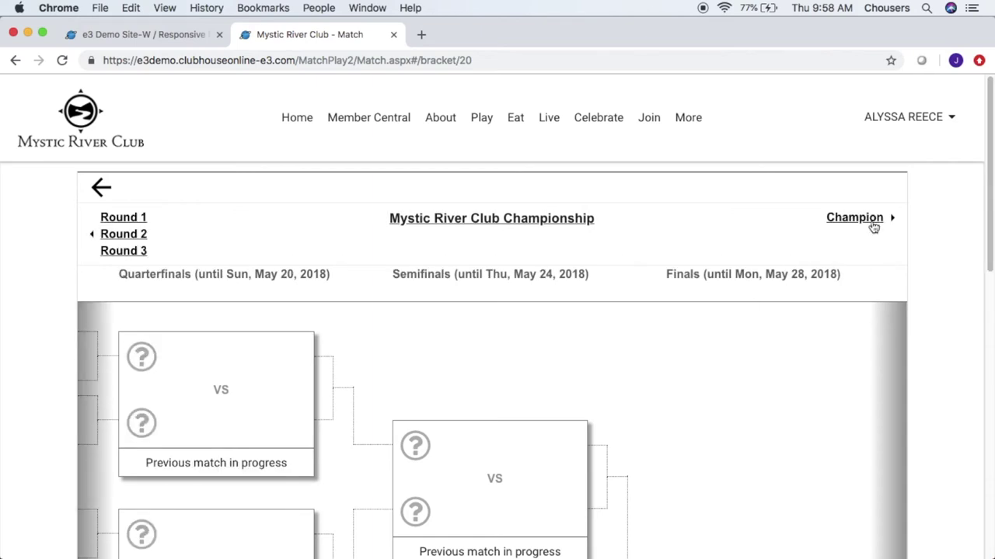
{"action": "left_click", "coordinate": [147, 236]}
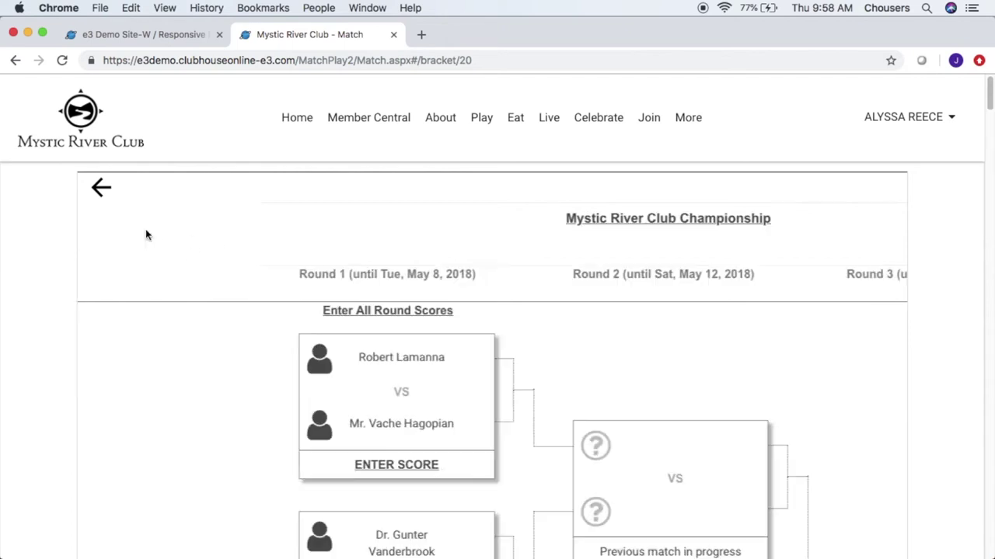
{"action": "scroll", "coordinate": [658, 338], "scroll_direction": "down", "scroll_amount": 2}
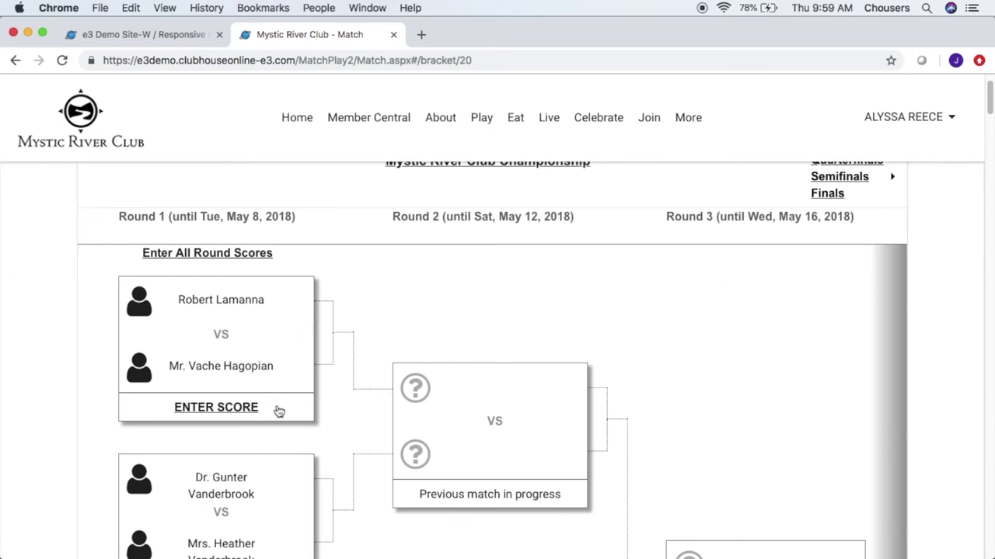
Step: Start entering a score for the bracket's first Round 1 match
{"action": "scroll", "coordinate": [497, 313], "scroll_direction": "down", "scroll_amount": 1}
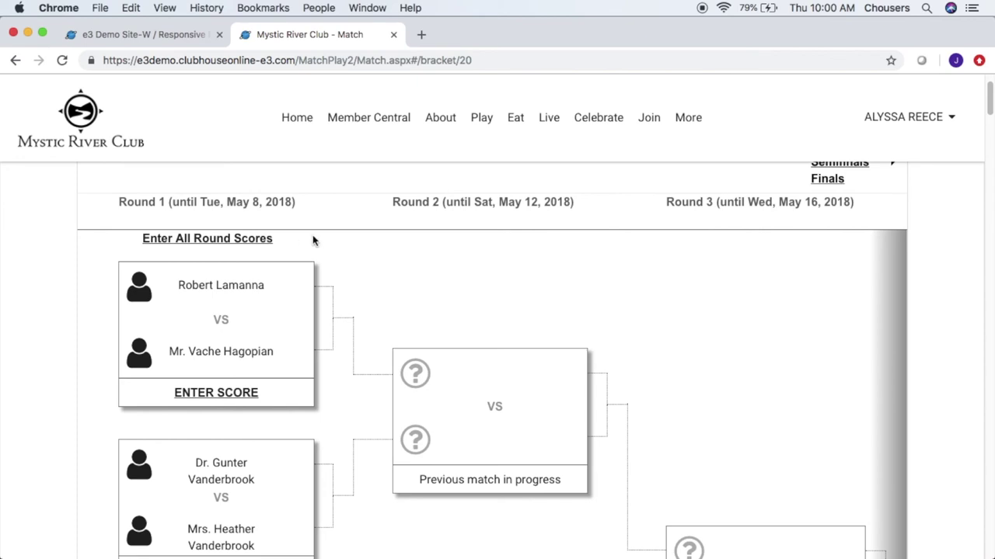
{"action": "left_click", "coordinate": [244, 400]}
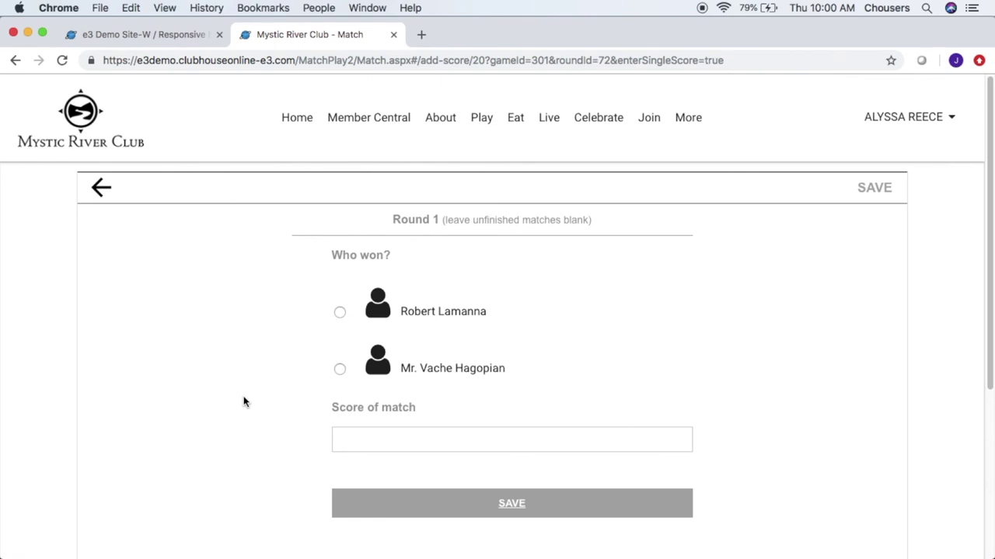
Step: Save the first-listed player as the Round 1 match winner with a 5 to 2 score
{"action": "left_click", "coordinate": [340, 312]}
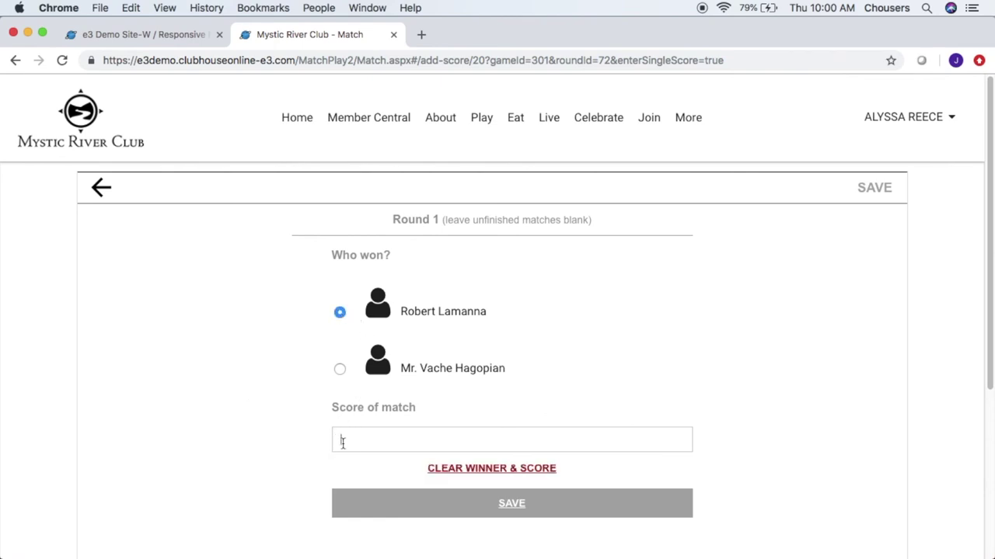
{"action": "type", "text": "5 to 2"}
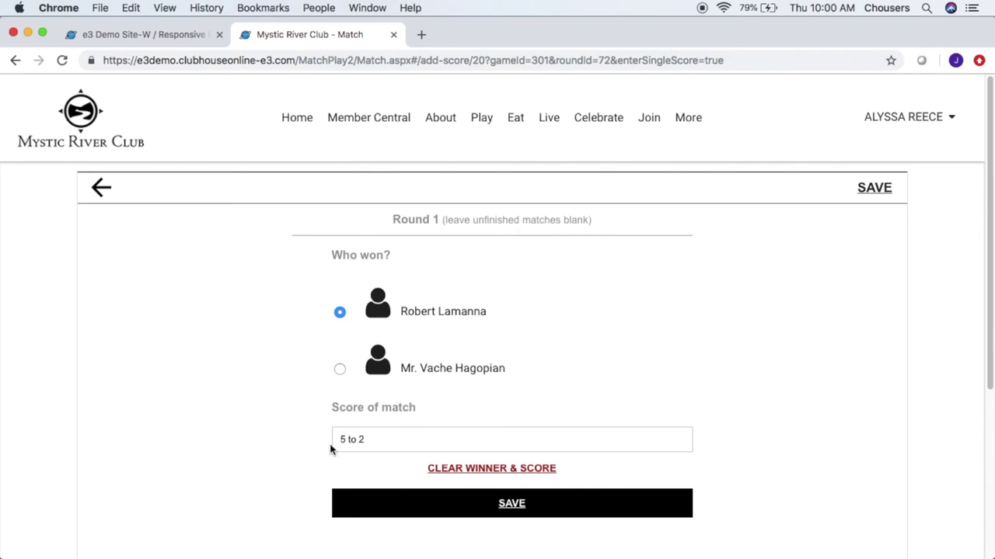
{"action": "left_click", "coordinate": [502, 506]}
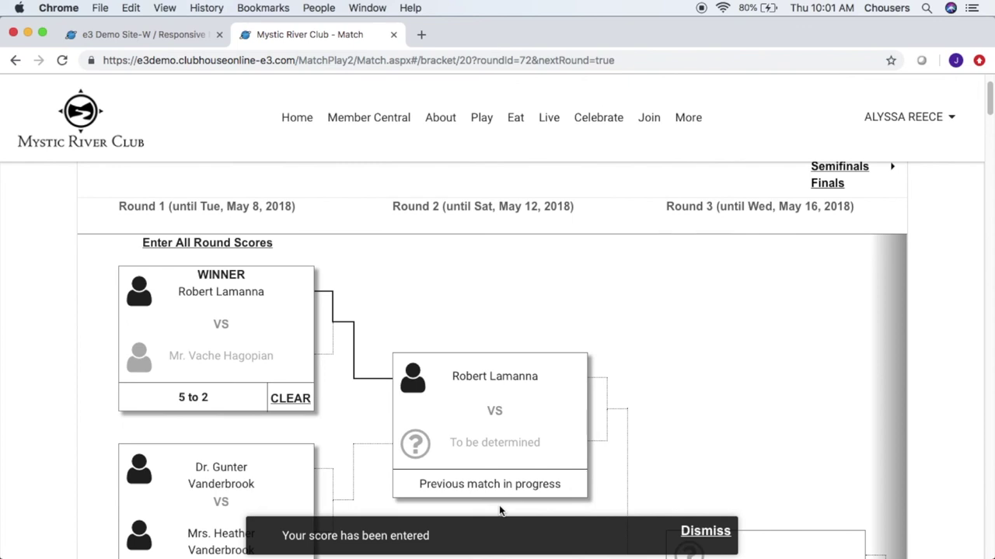
Step: Clear the first Round 1 match's winner and 5 to 2 score, confirming the removal
{"action": "left_click", "coordinate": [297, 408]}
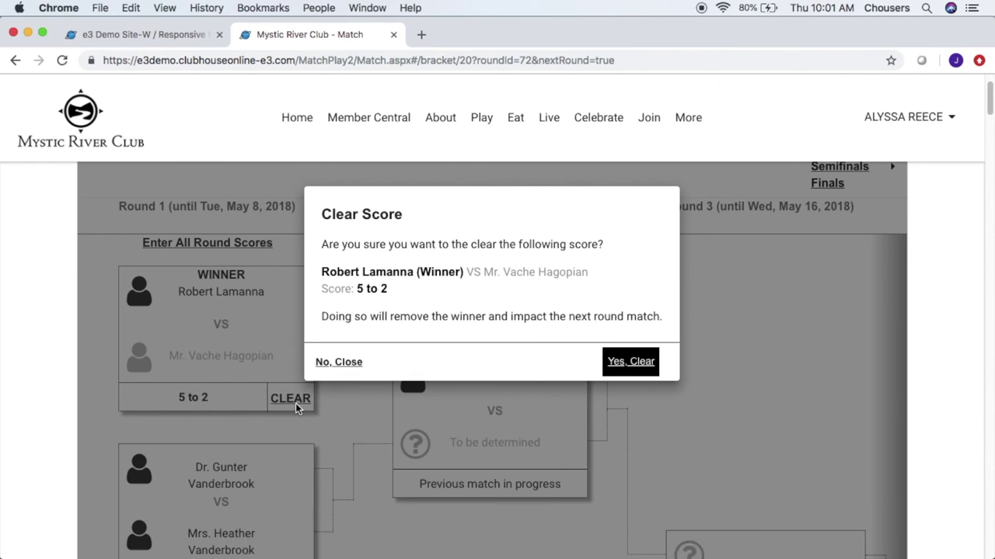
{"action": "left_click", "coordinate": [631, 362]}
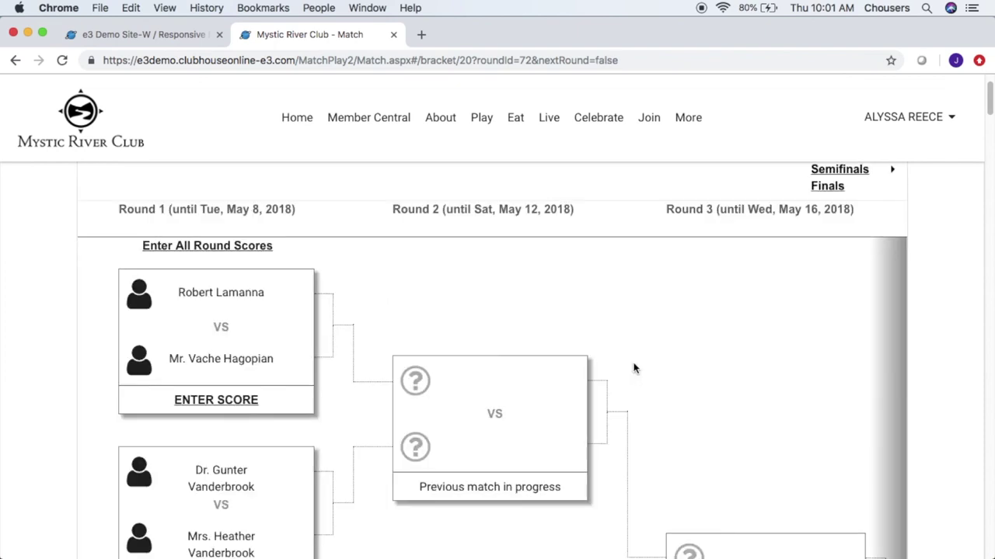